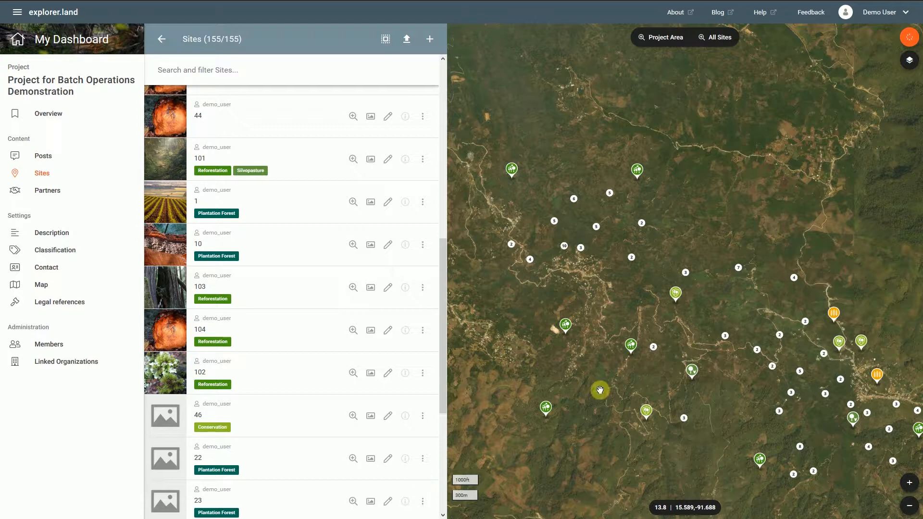
left_click_drag(599, 387, 588, 345)
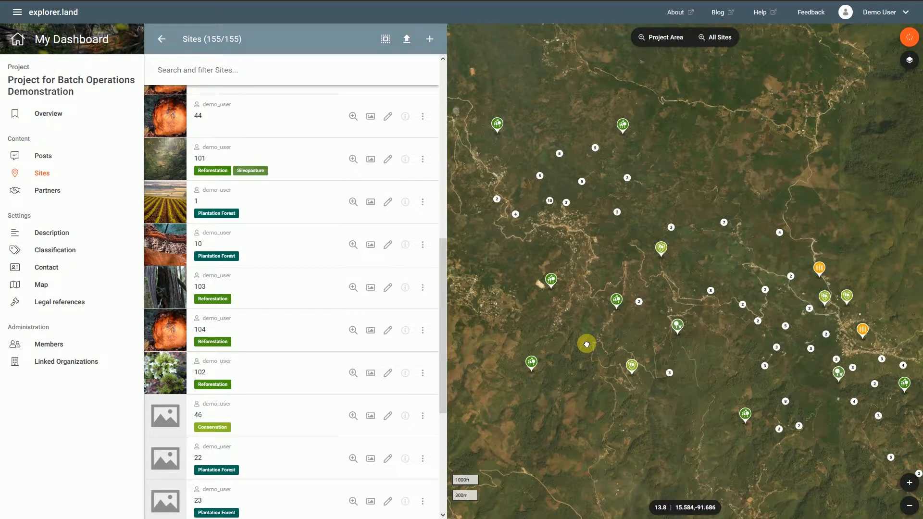
scroll(592, 346, "down", 1)
left_click_drag(582, 345, 566, 330)
left_click_drag(642, 379, 643, 373)
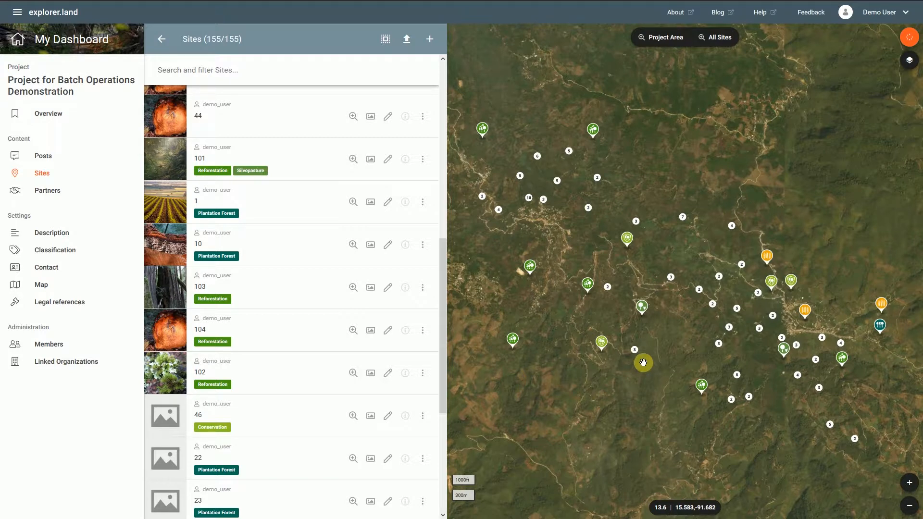
left_click_drag(659, 346, 665, 348)
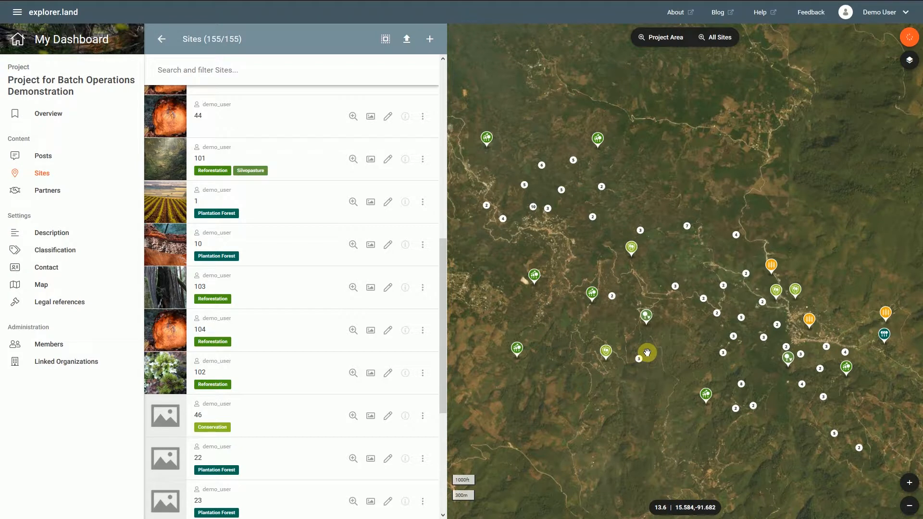
left_click_drag(563, 262, 567, 268)
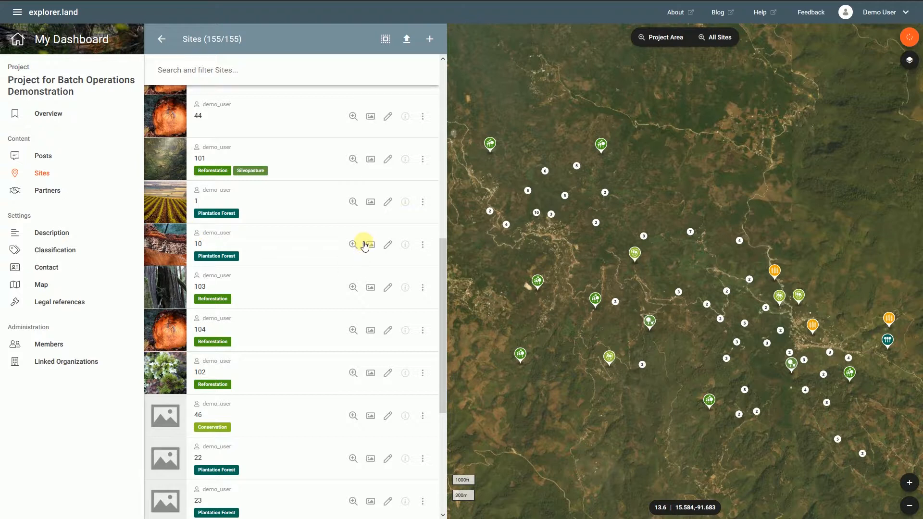
Turn on batch mode for the project's sites list.
left_click(385, 43)
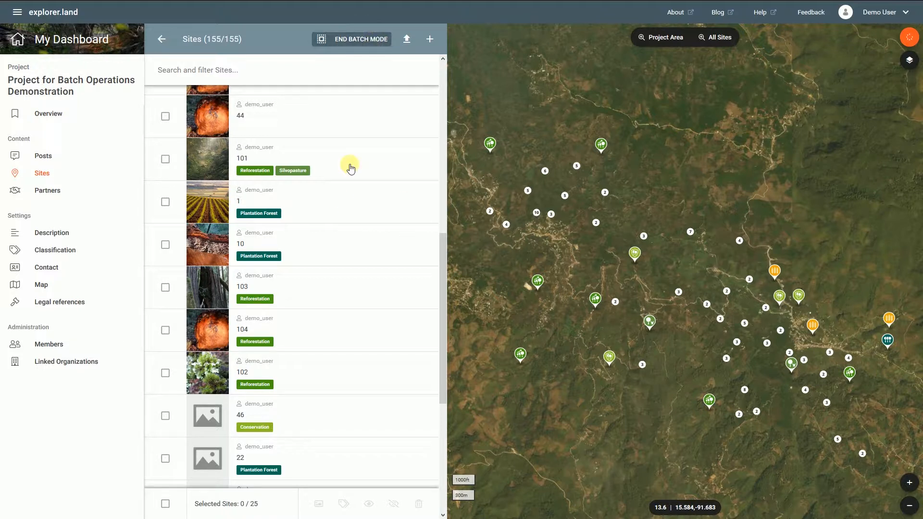
left_click(356, 203)
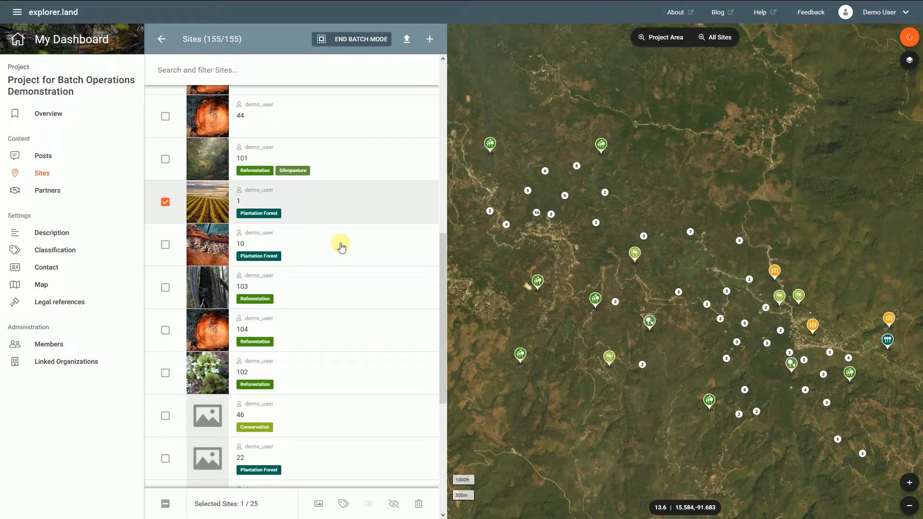
left_click(340, 243)
left_click(340, 284)
left_click(350, 338)
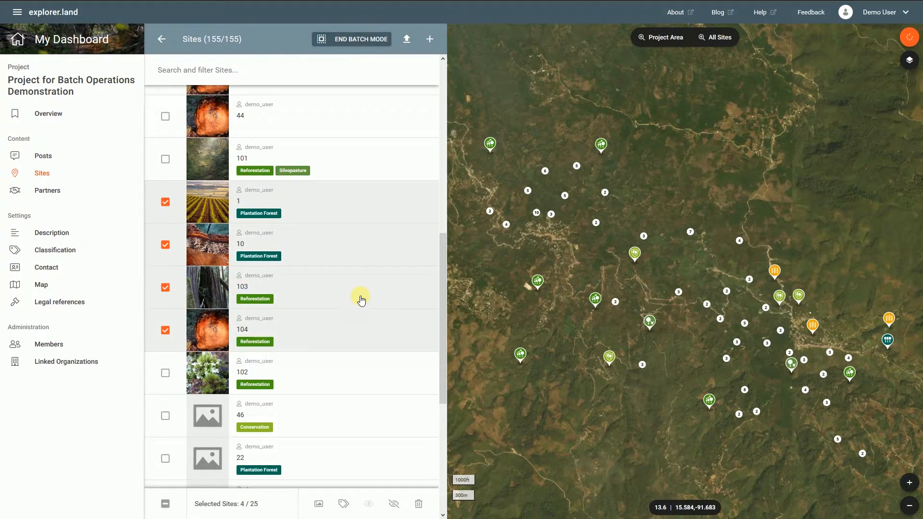
scroll(363, 290, "up", 2)
scroll(375, 288, "down", 3)
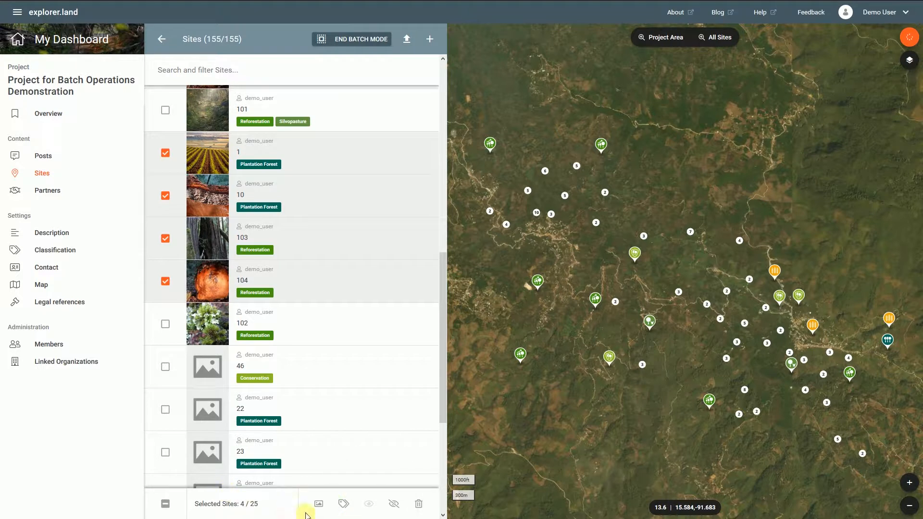
left_click(343, 505)
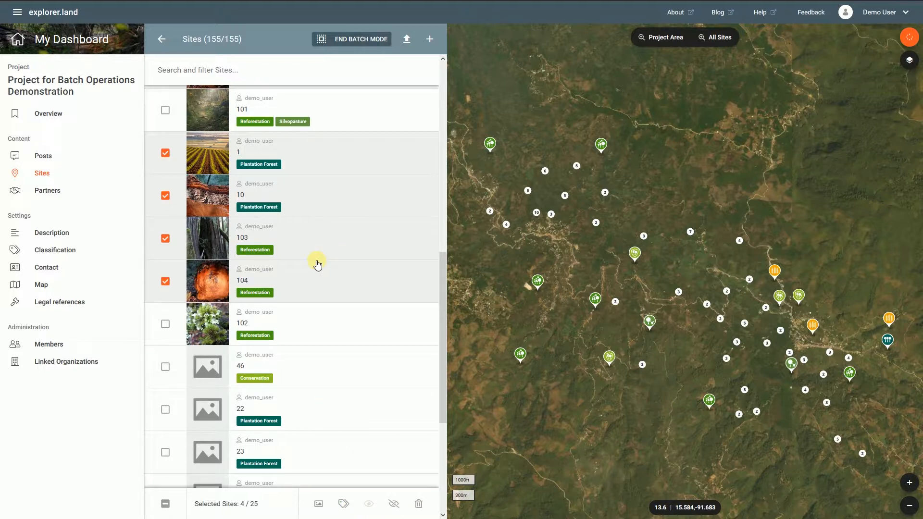
left_click(301, 280)
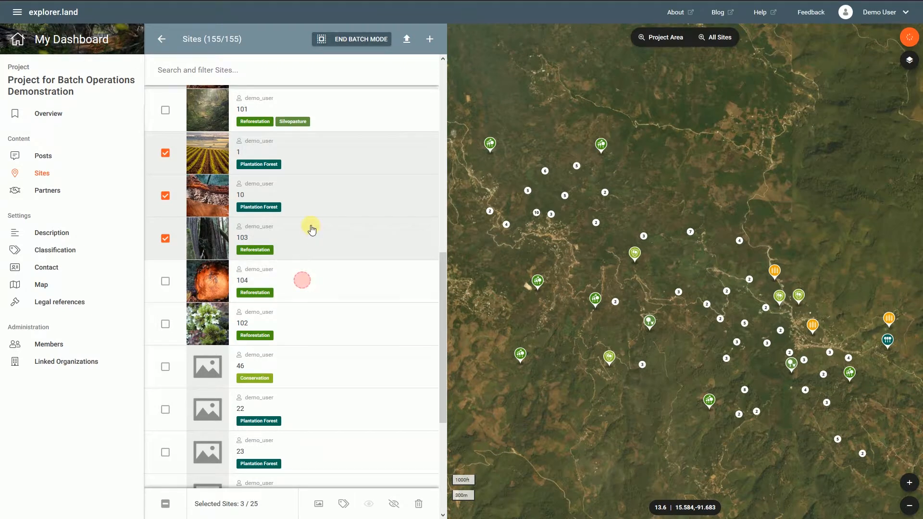
left_click(309, 227)
left_click(320, 192)
left_click(326, 148)
Set "2012-12-15 Forest California undergrowth.jpg" as the header image for sites 46, 22, 23 and 24 in one batch.
scroll(310, 360, "down", 3)
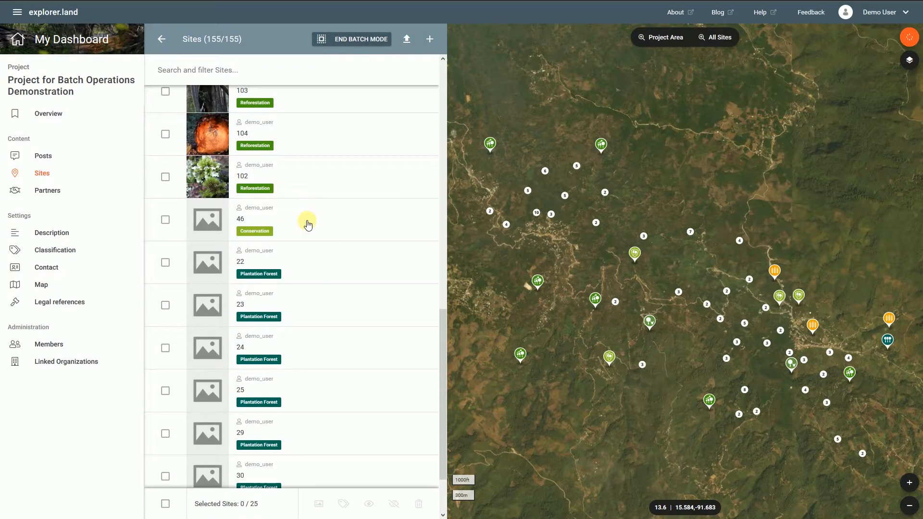
left_click(310, 221)
left_click(324, 261)
left_click(323, 300)
left_click(332, 352)
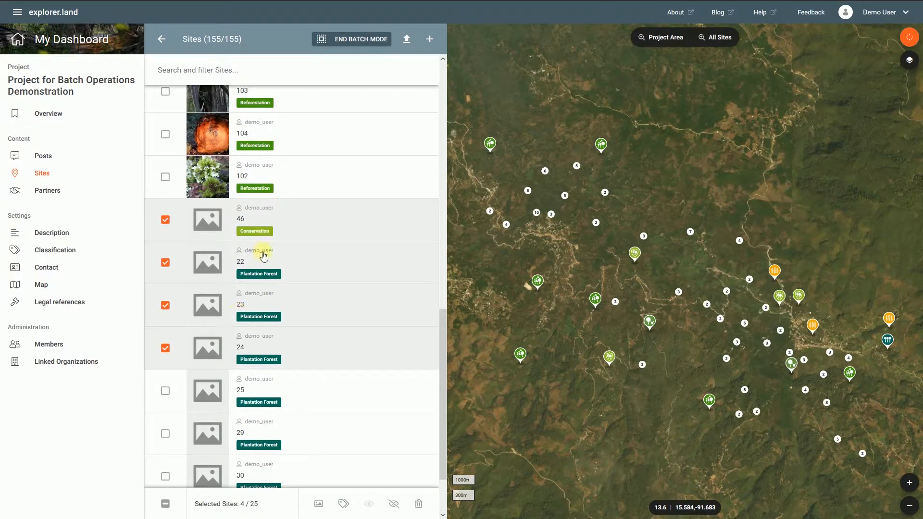
left_click(319, 504)
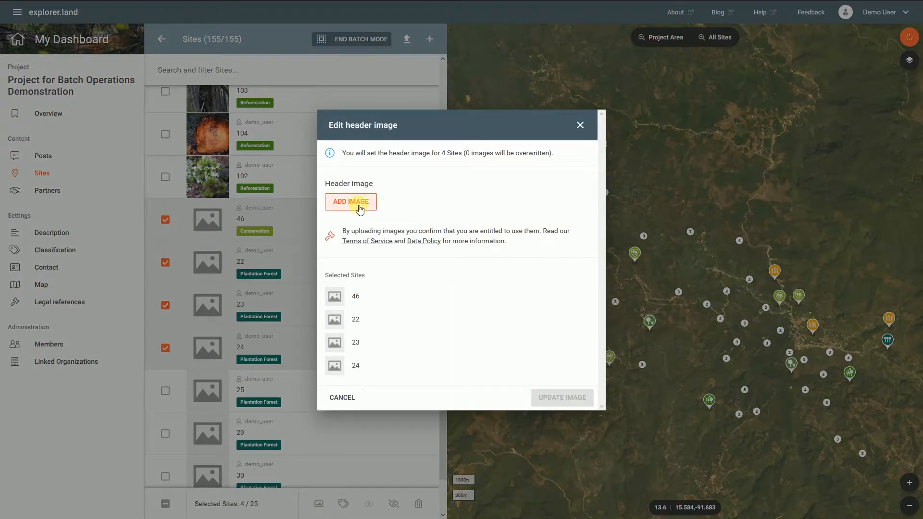
left_click(359, 207)
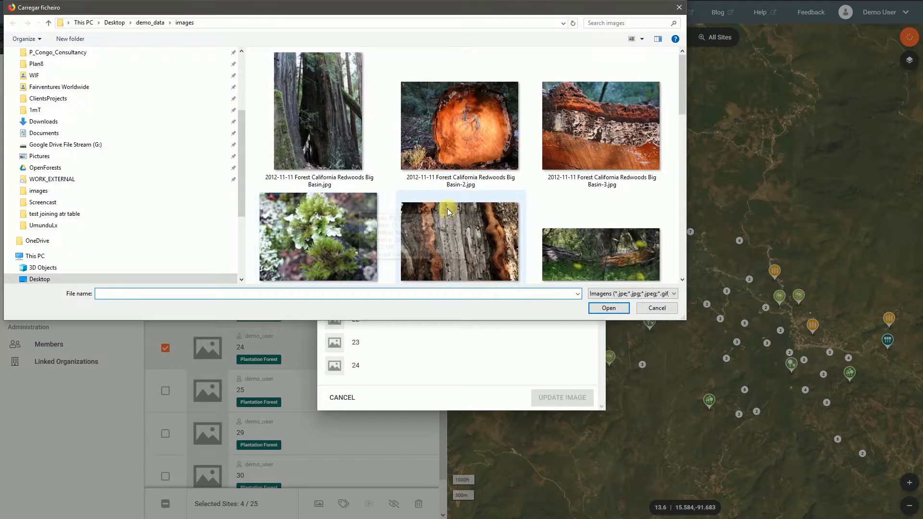
scroll(364, 208, "down", 3)
left_click(318, 96)
left_click(602, 311)
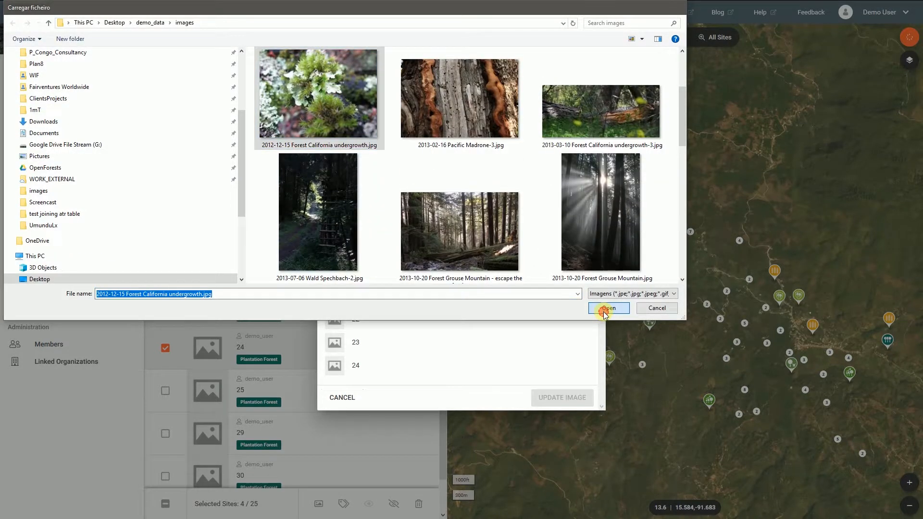
left_click(562, 432)
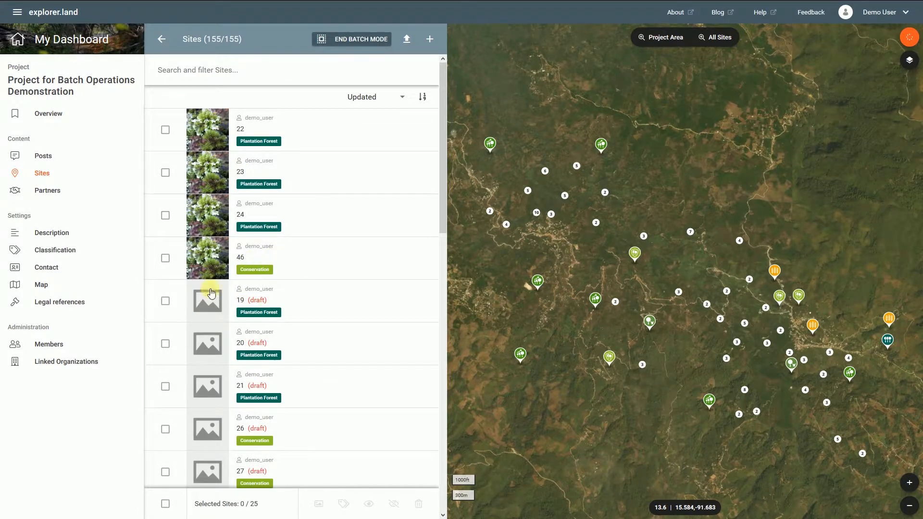
Add the Silvopasture category to sites 22, 23 and 24 in one batch.
left_click_drag(465, 172, 467, 171)
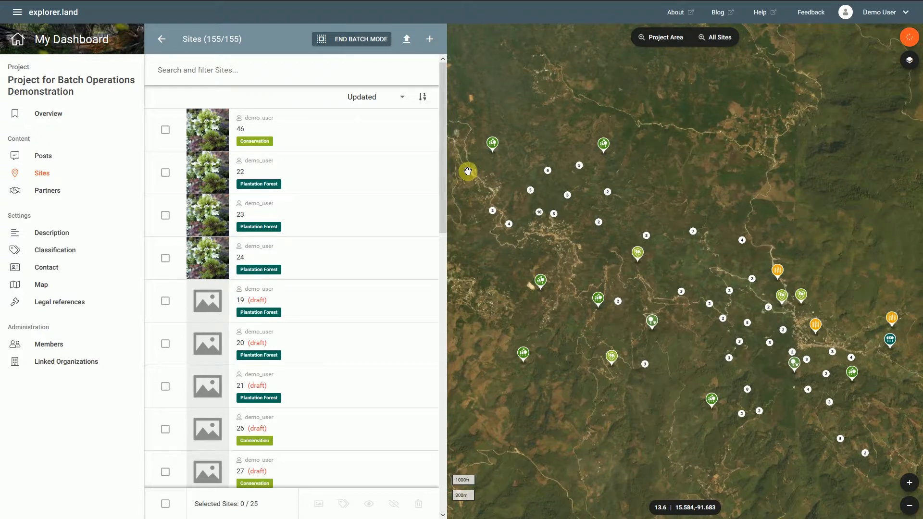
left_click(334, 176)
left_click(323, 212)
left_click(318, 269)
left_click(343, 505)
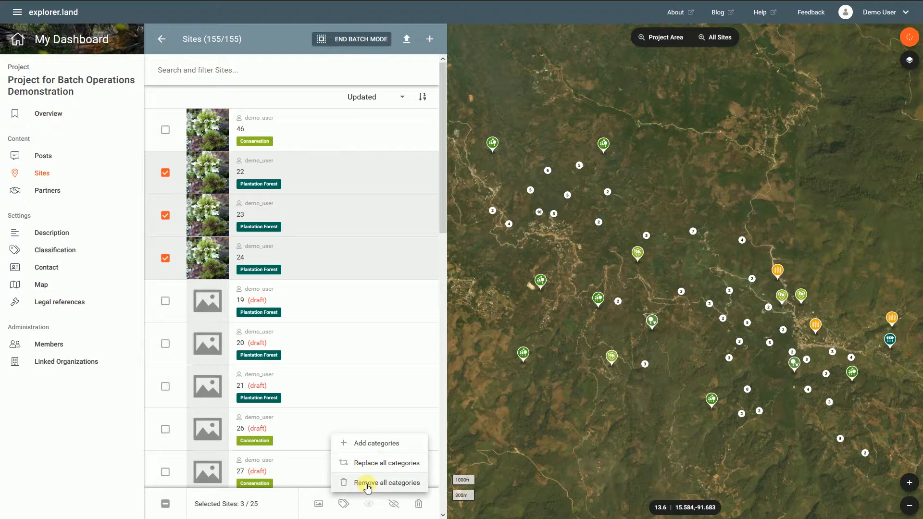
left_click(363, 442)
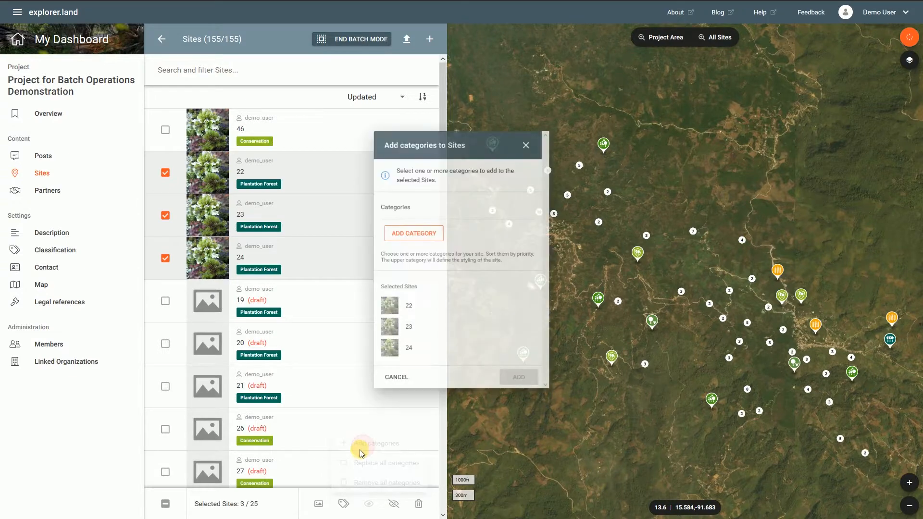
left_click(404, 232)
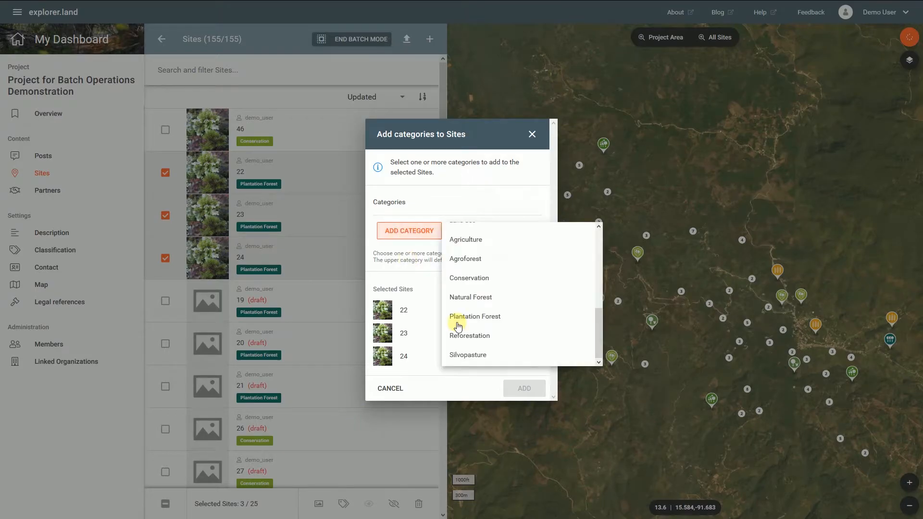
left_click(475, 355)
left_click(464, 388)
left_click(526, 403)
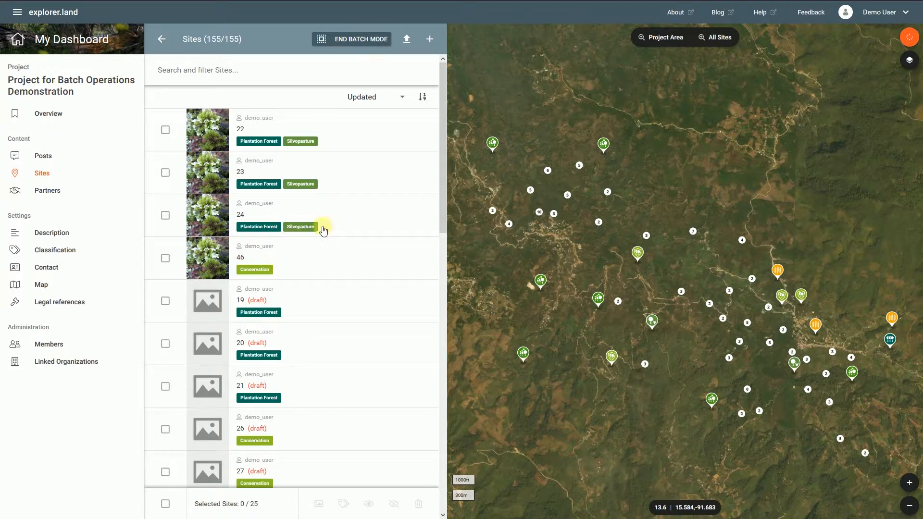
Replace all categories of sites 22, 23 and 24 with Reforestation in one batch.
left_click(342, 141)
left_click(343, 169)
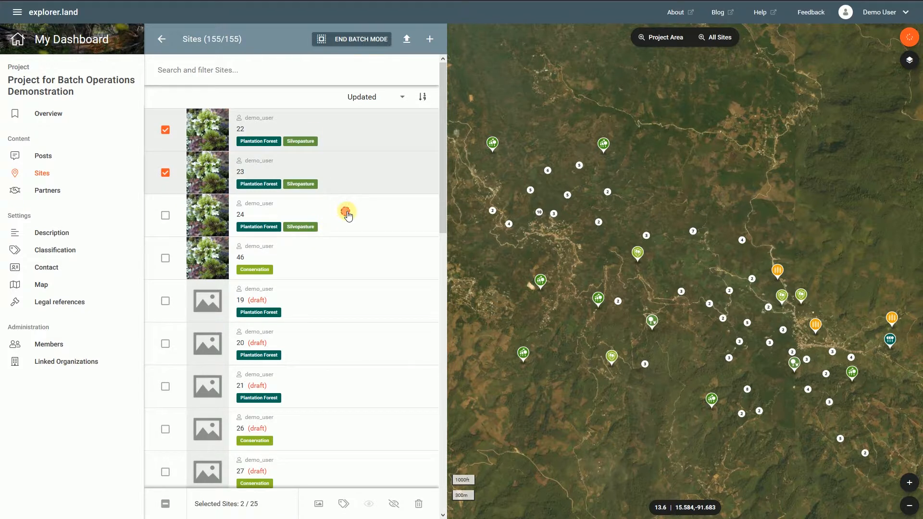
left_click(344, 213)
left_click(343, 504)
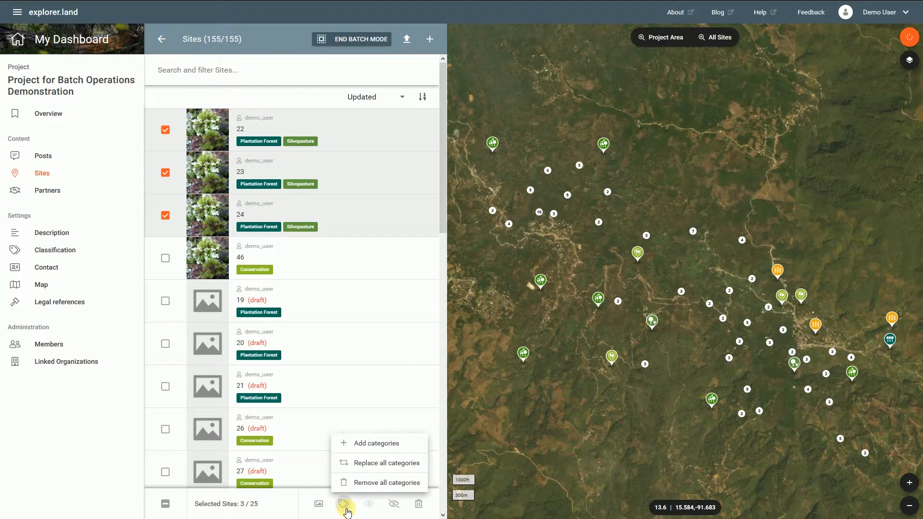
left_click(362, 465)
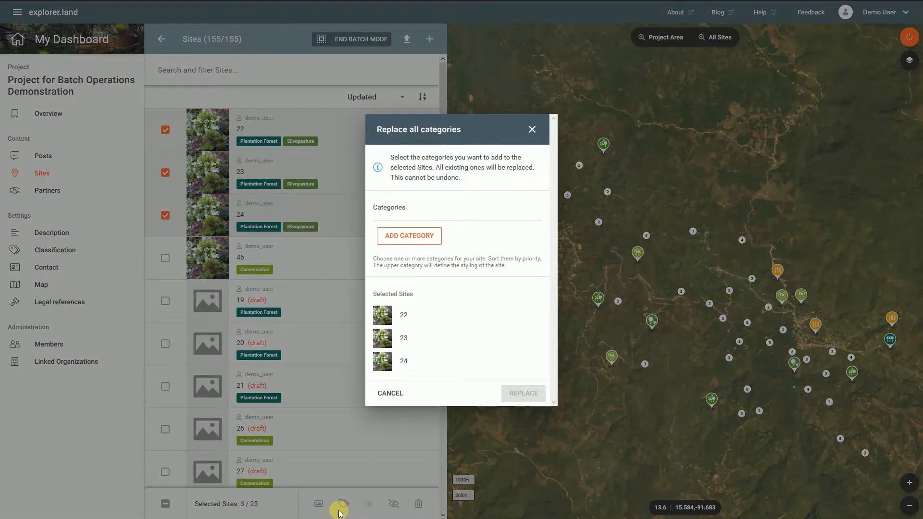
left_click(408, 236)
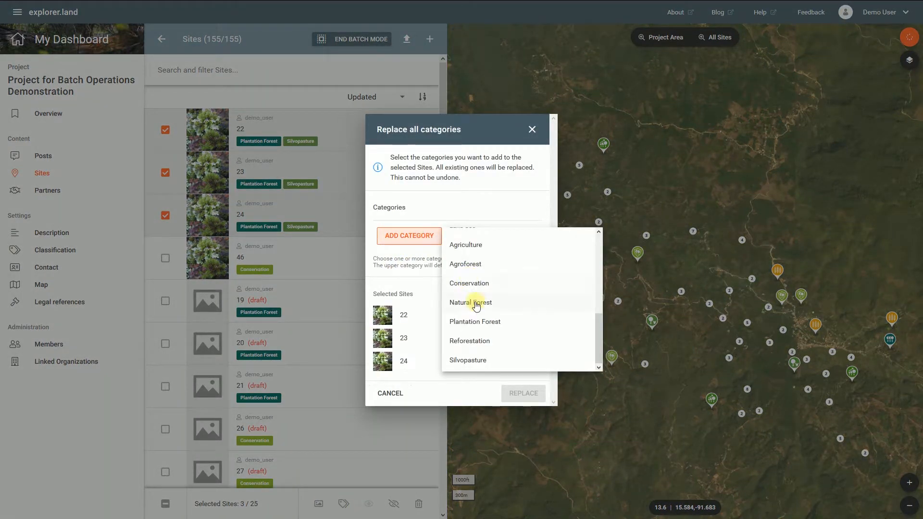
left_click(480, 341)
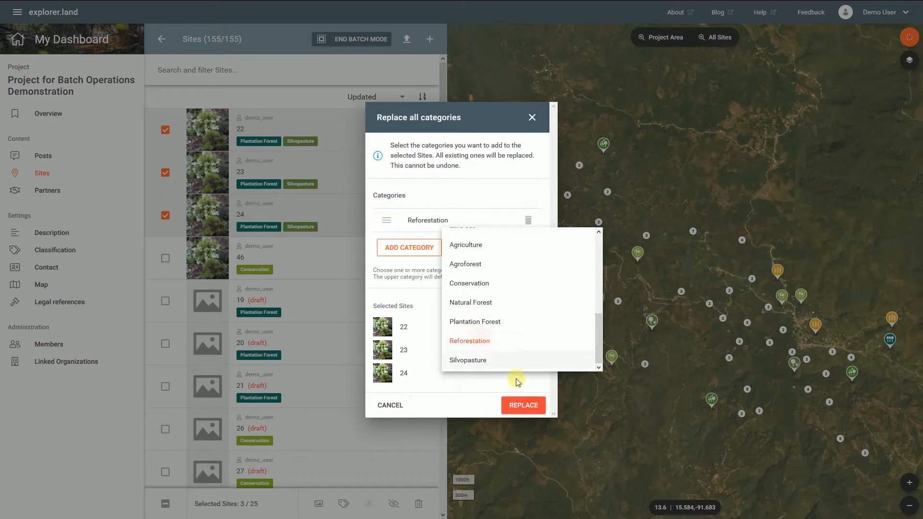
left_click(524, 405)
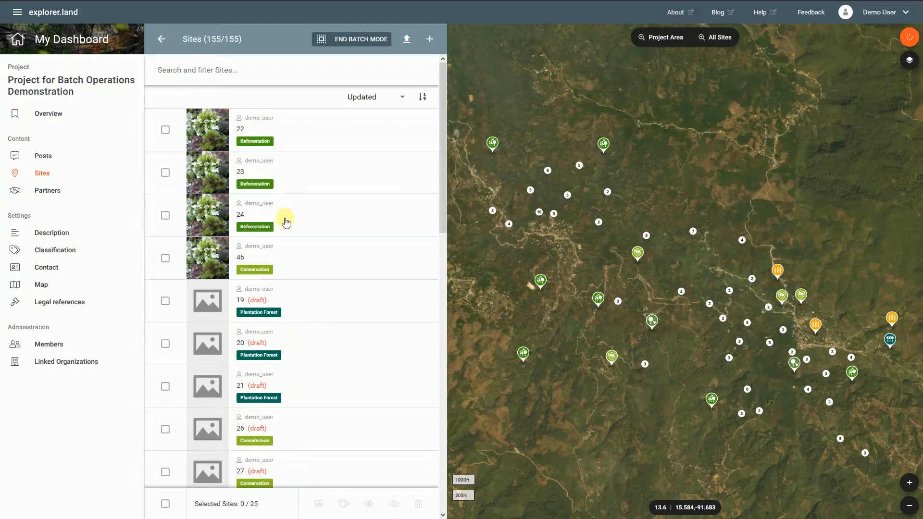
Remove all categories from sites 46, 24 and 23 in one batch.
left_click(303, 262)
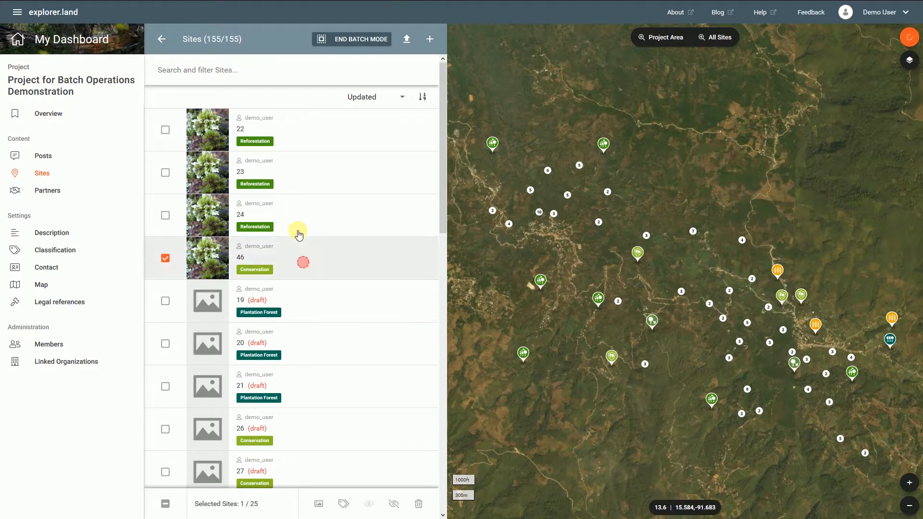
left_click(302, 214)
left_click(295, 186)
left_click(343, 504)
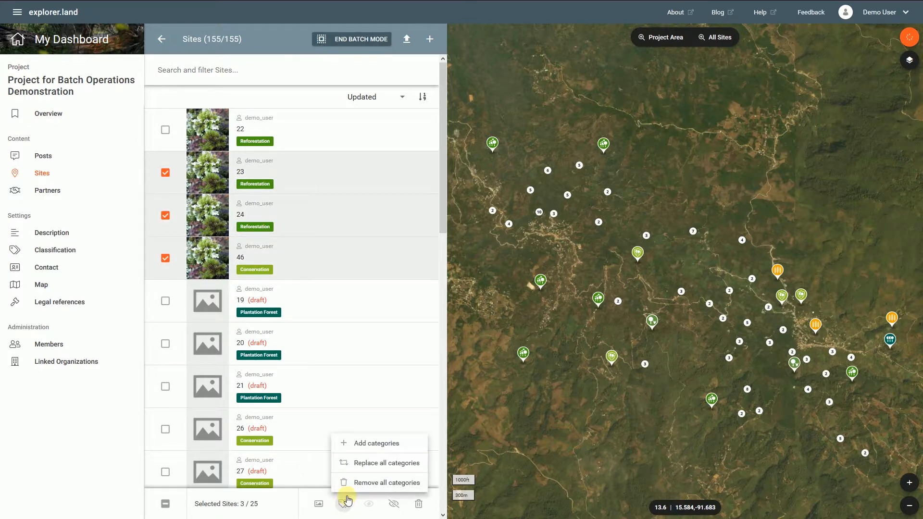
left_click(363, 483)
left_click(510, 346)
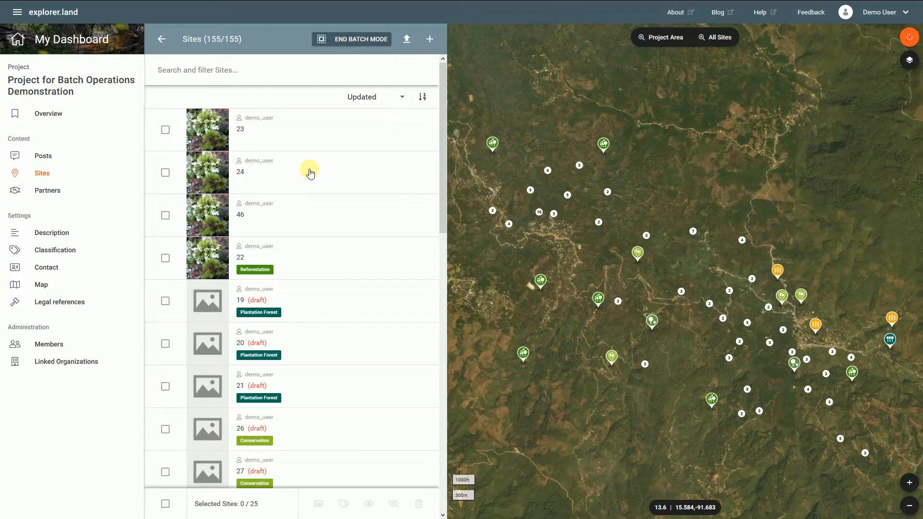
Publish the draft sites 19 and 20 together as a batch.
scroll(336, 188, "down", 1)
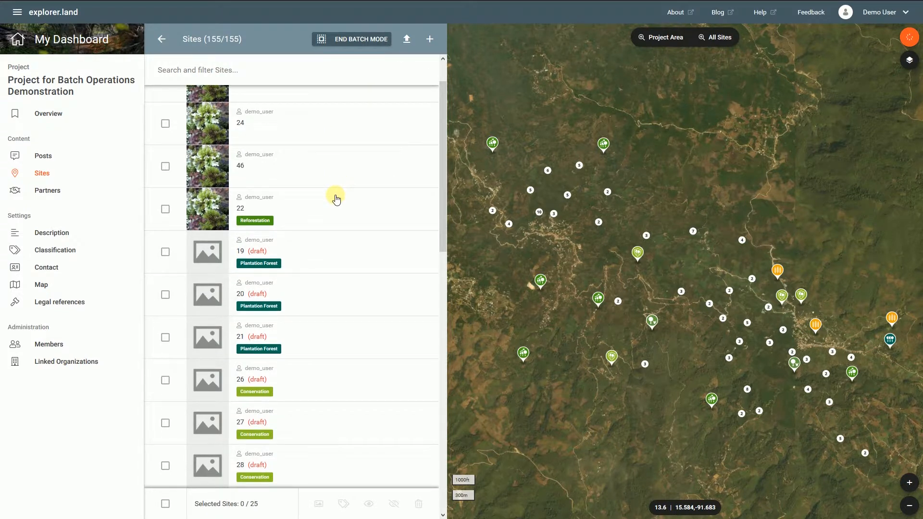
scroll(339, 202, "down", 1)
scroll(339, 202, "down", 1)
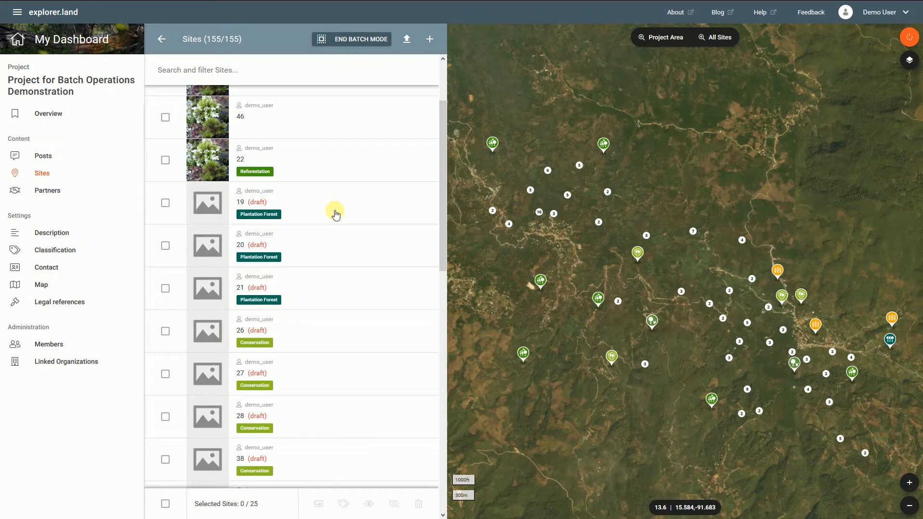
left_click_drag(336, 206, 341, 264)
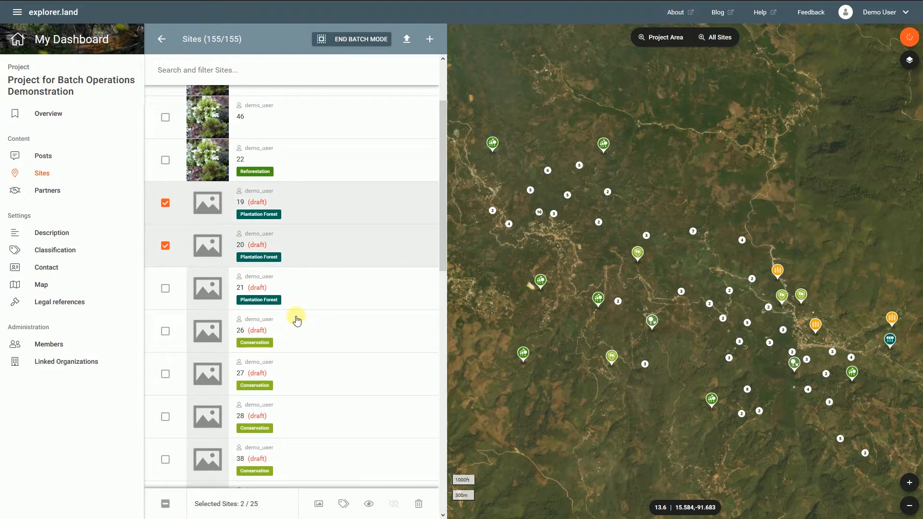
left_click(370, 505)
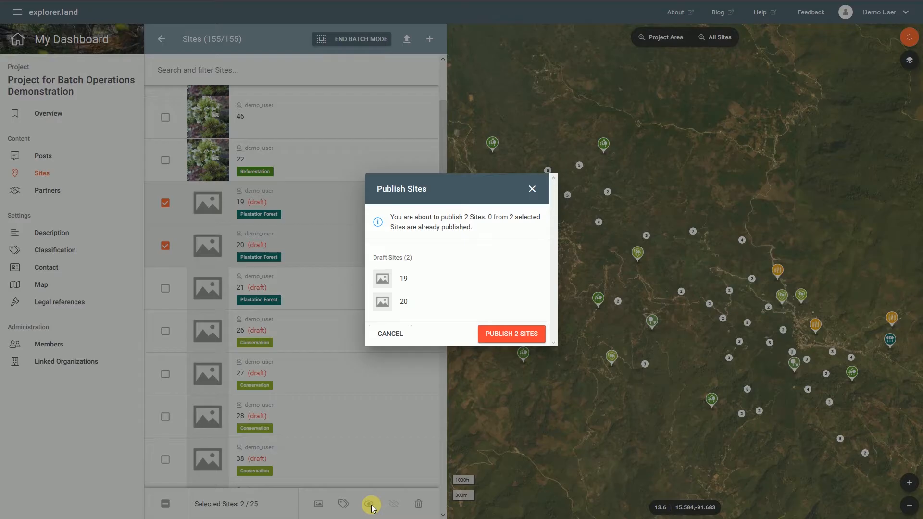
left_click(500, 329)
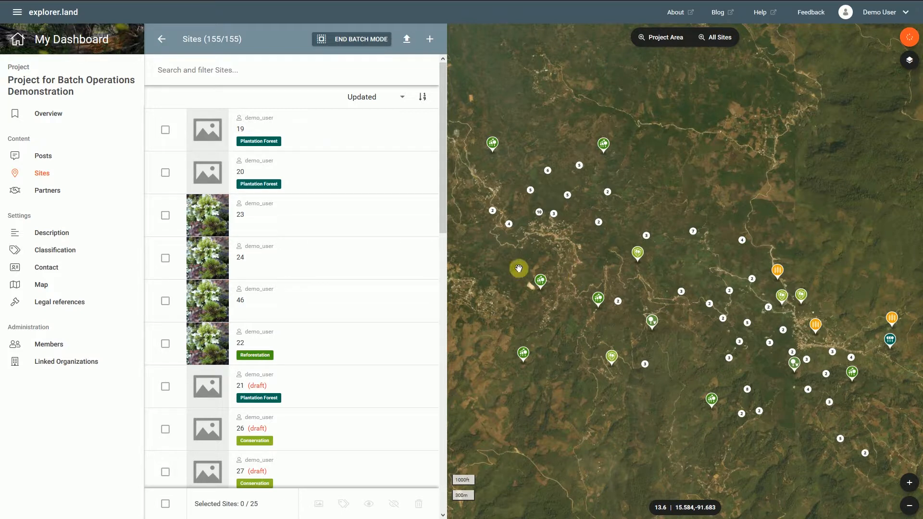
Unpublish sites 19, 20, 23 and 24 together in one batch.
left_click(338, 146)
left_click(335, 177)
left_click(319, 218)
left_click(323, 274)
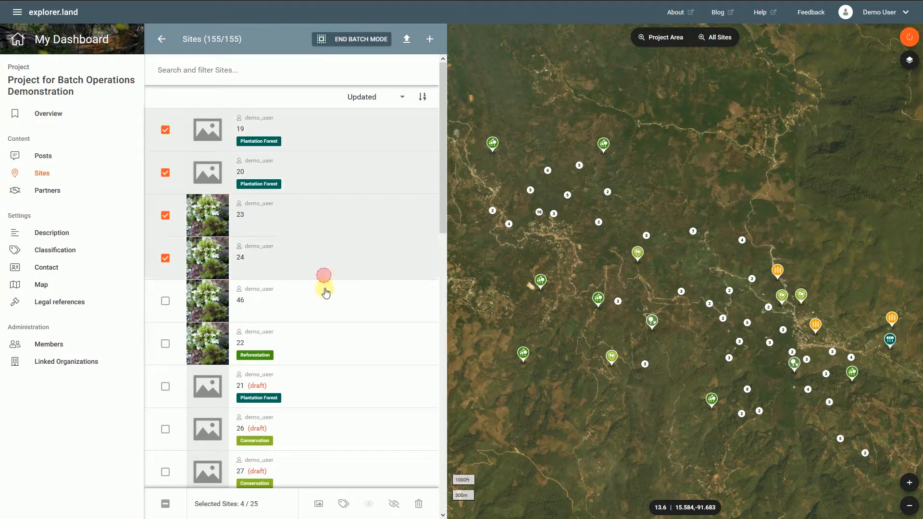
left_click(394, 503)
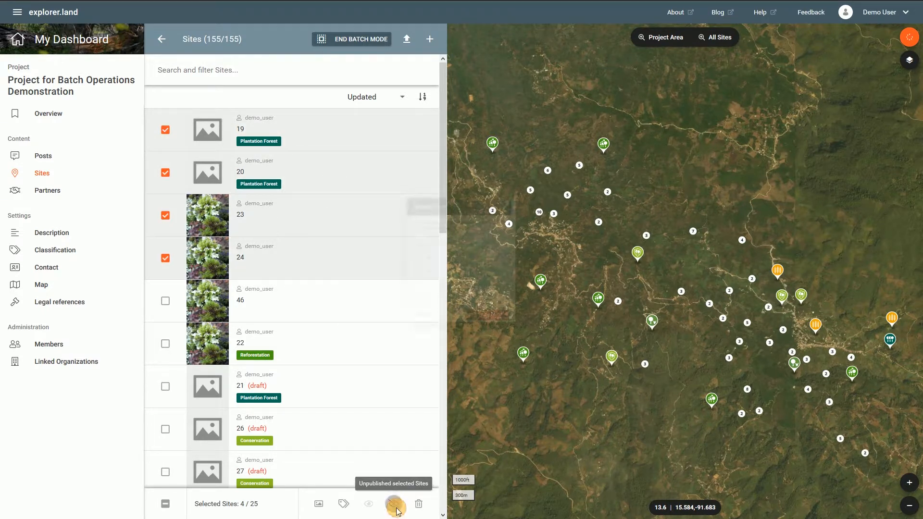
left_click(476, 352)
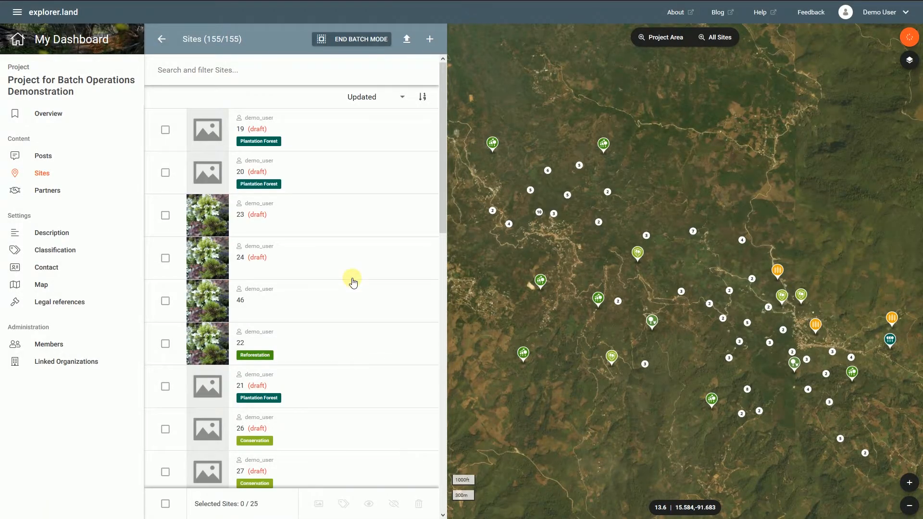
Filter the site list by draft status and publish all the filtered sites in one batch.
left_click(242, 74)
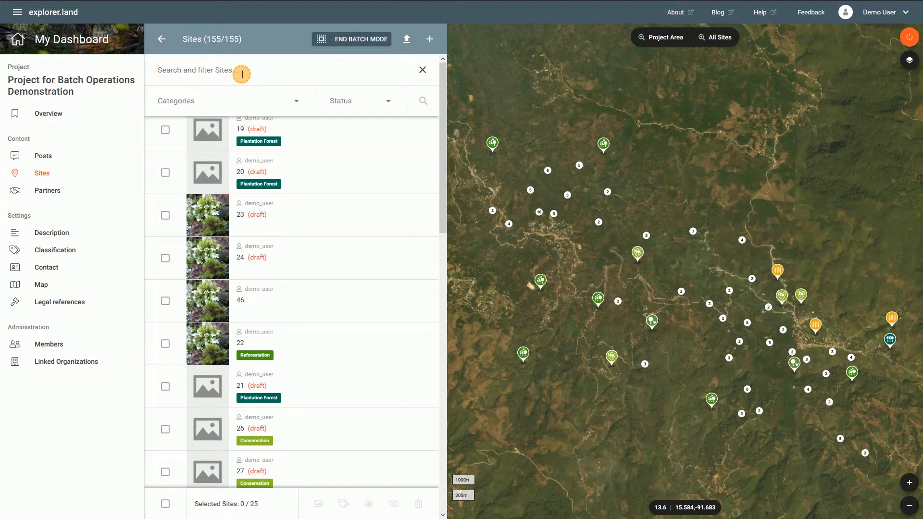
left_click(389, 102)
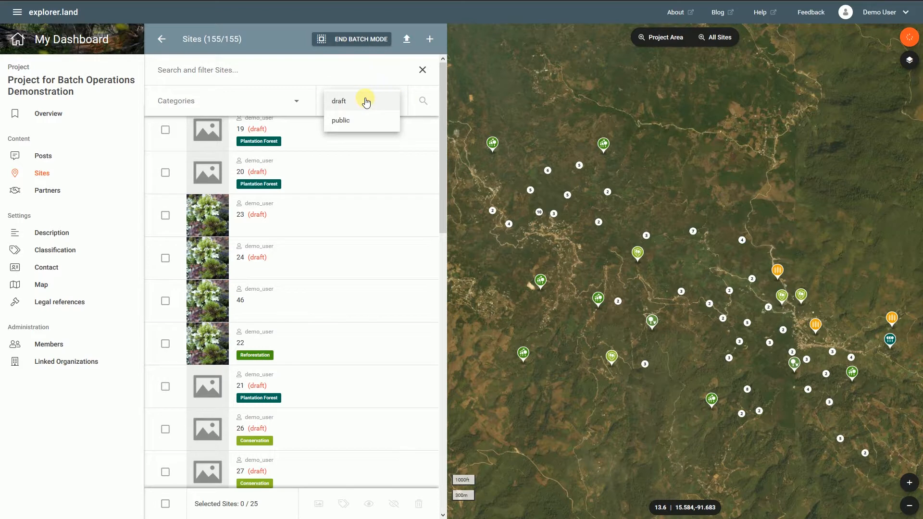
left_click(351, 101)
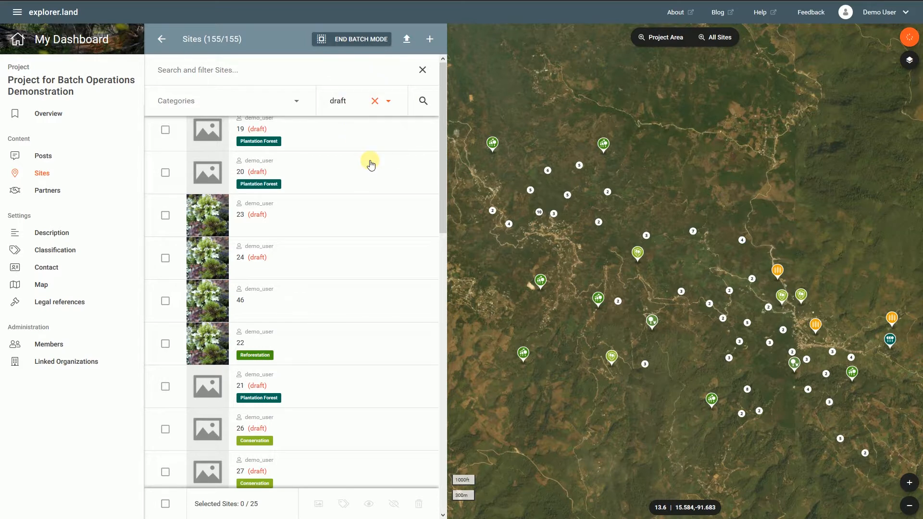
left_click(423, 102)
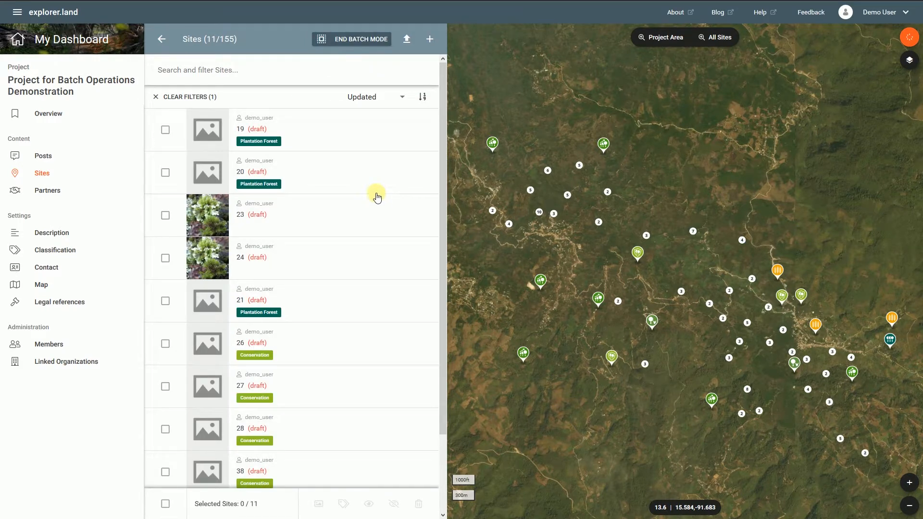
double_click(258, 504)
left_click(165, 505)
left_click(368, 504)
left_click(509, 438)
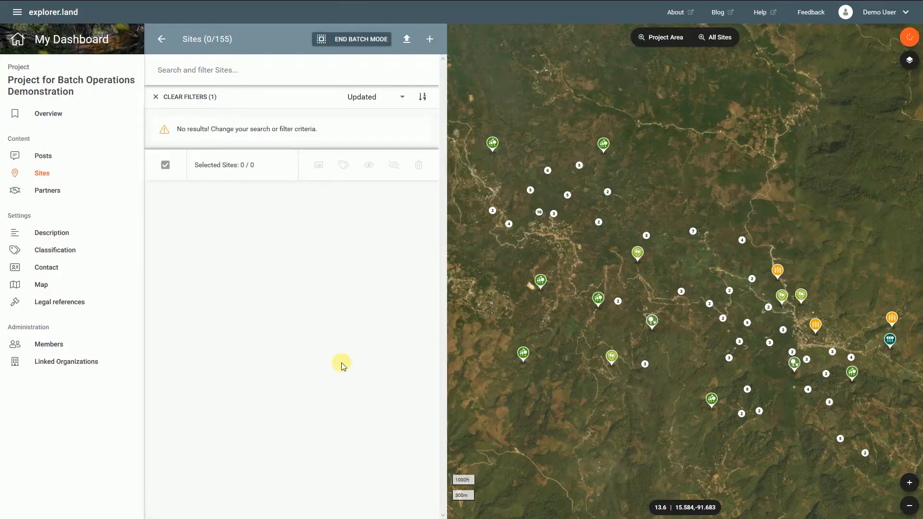
Remove the draft status filter so the list covers all sites again.
left_click(374, 74)
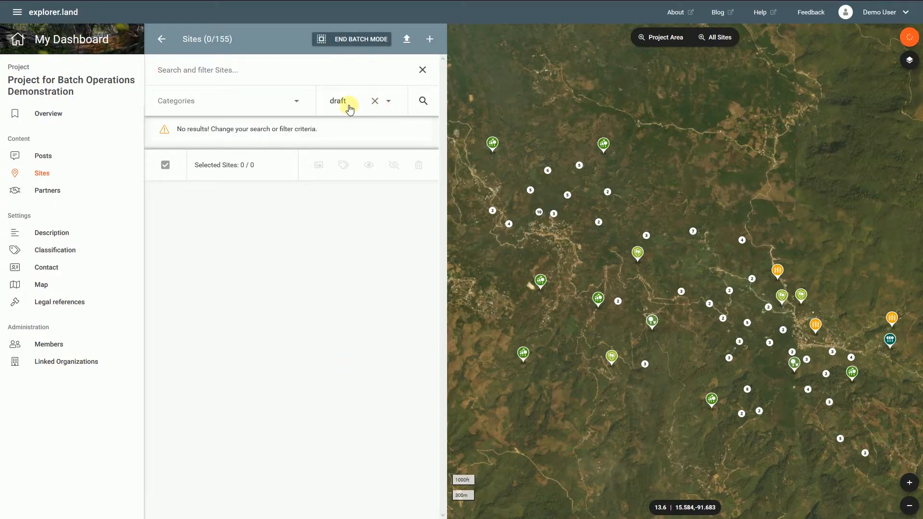
left_click(374, 101)
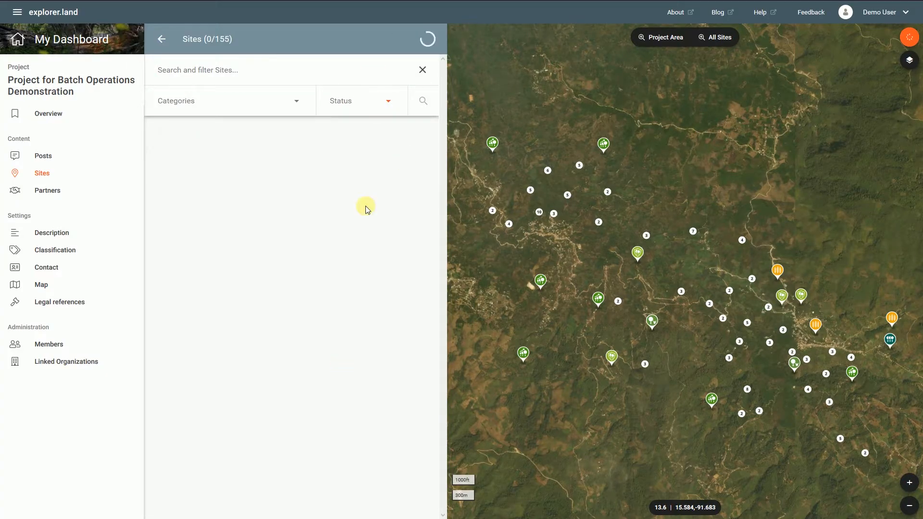
left_click(422, 70)
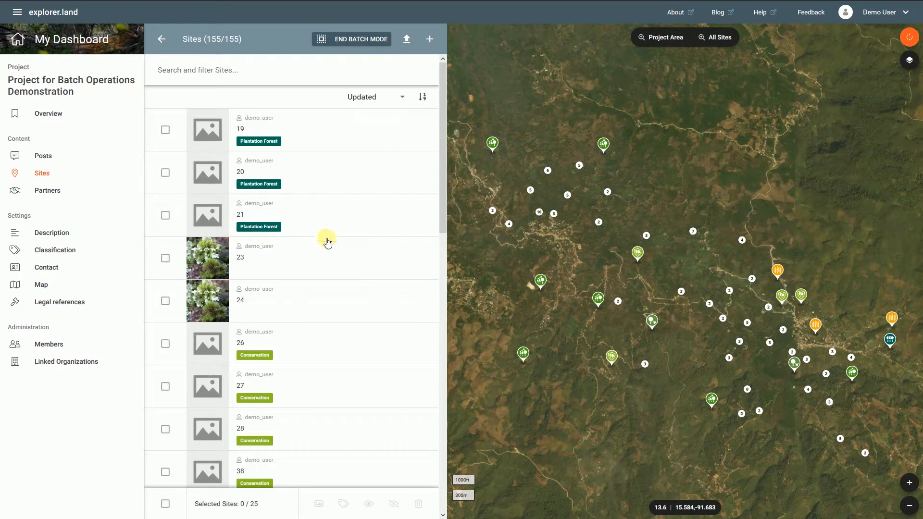
Delete sites 19, 20 and 21 together in one batch and end batch mode.
left_click_drag(323, 206, 326, 181)
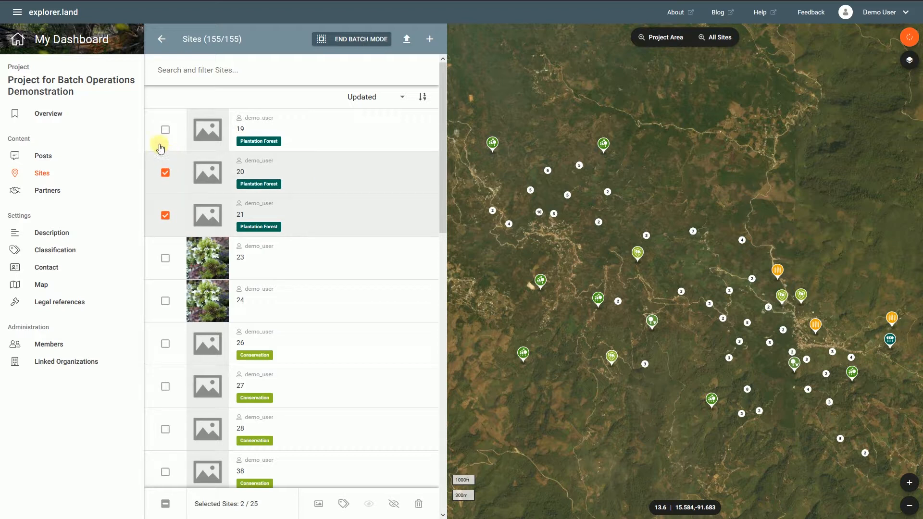
left_click(310, 128)
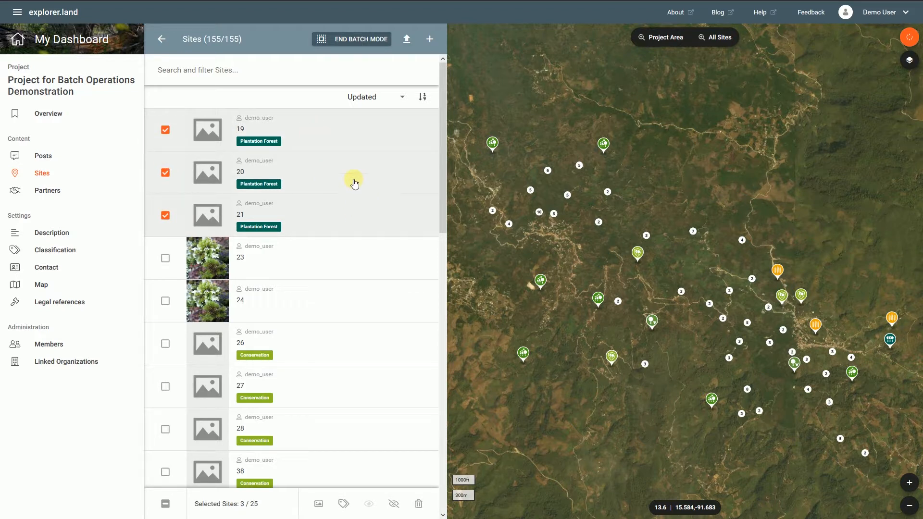
left_click(418, 503)
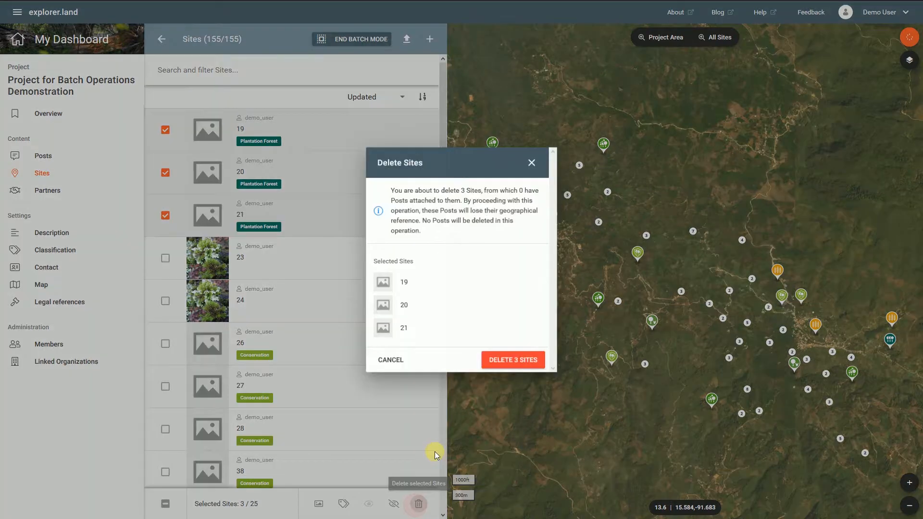
left_click(508, 364)
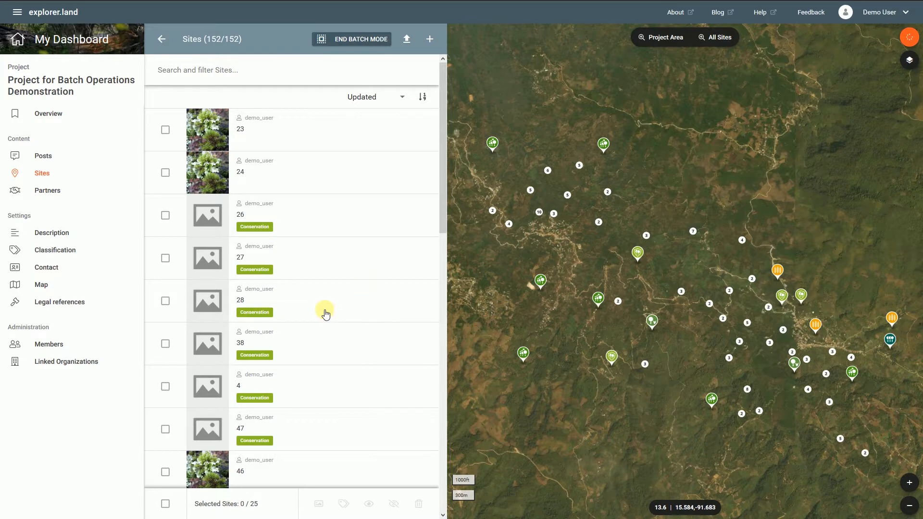
left_click(368, 43)
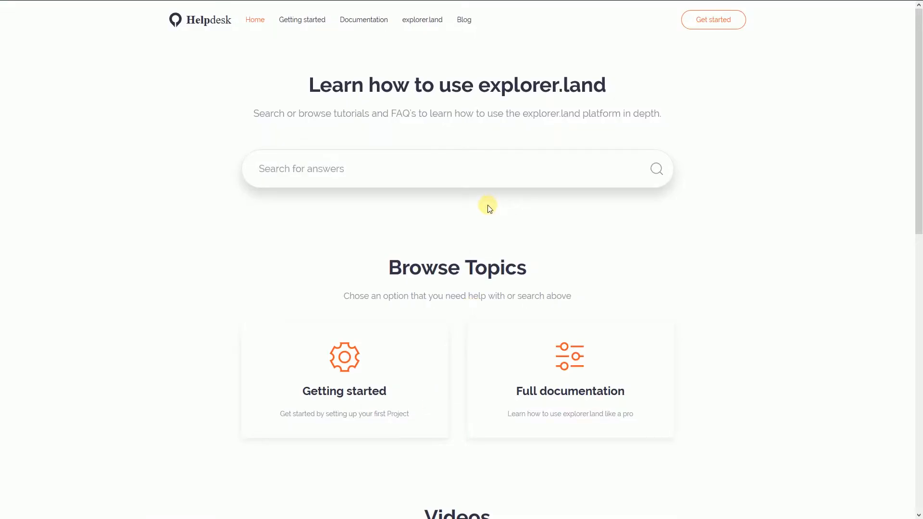
In the explorer.land Helpdesk, open the Batch Operations documentation page and read through it to the section on editing header images.
scroll(485, 212, "down", 3)
scroll(483, 240, "up", 3)
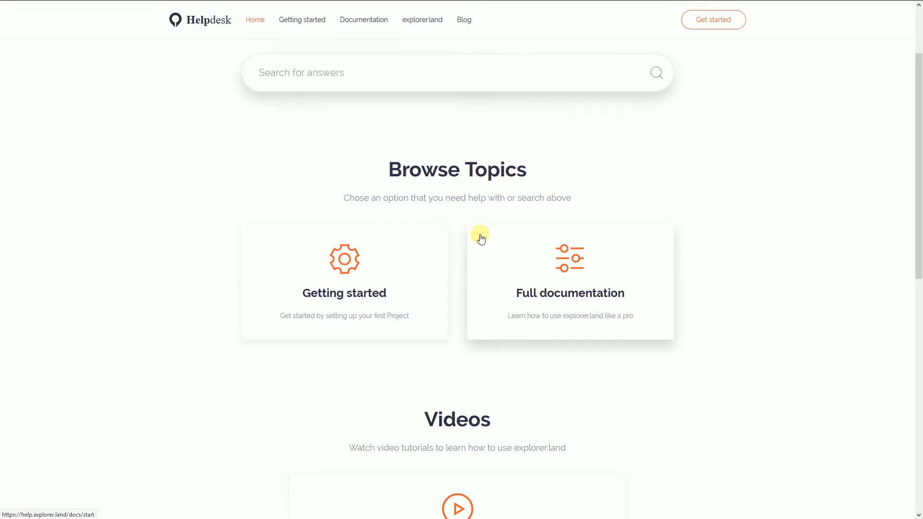
left_click(364, 28)
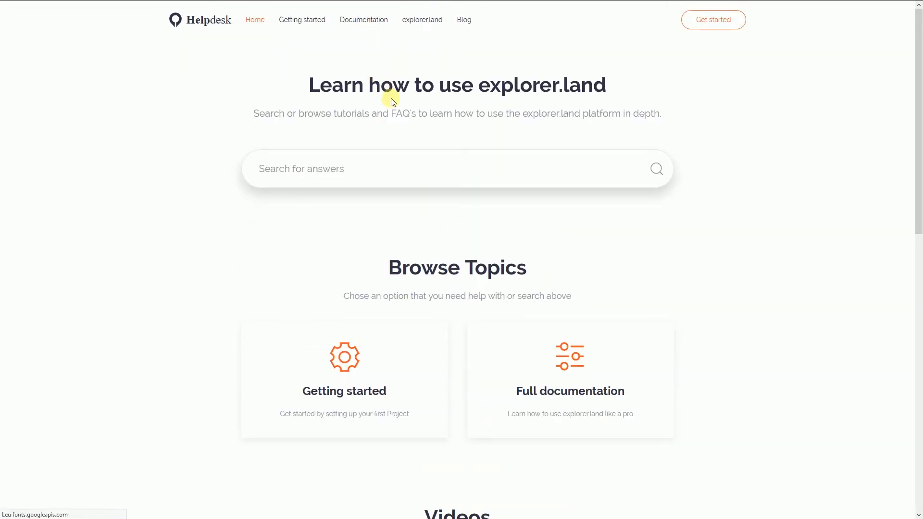
scroll(295, 231, "down", 2)
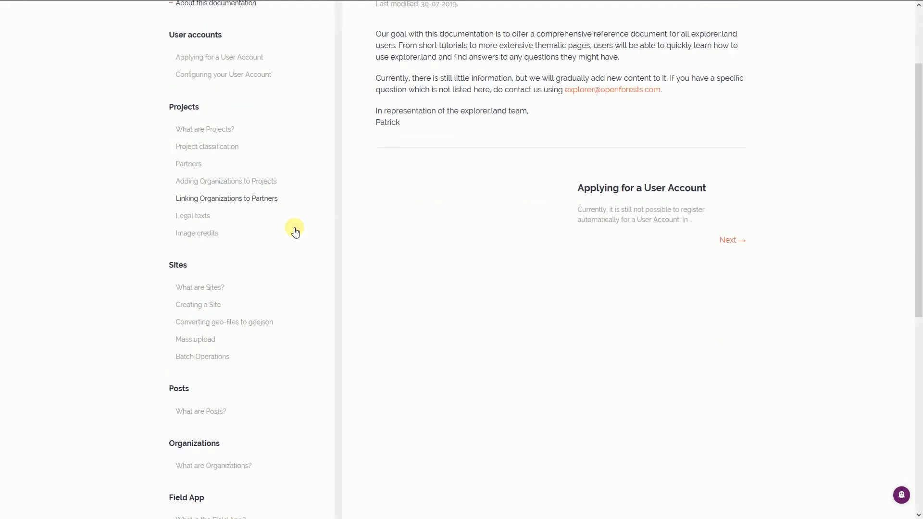
scroll(295, 232, "down", 3)
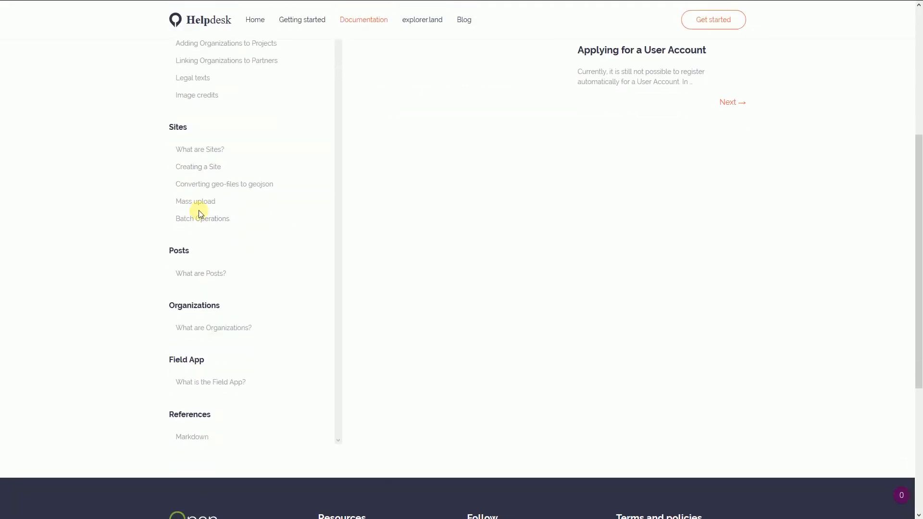
left_click(221, 221)
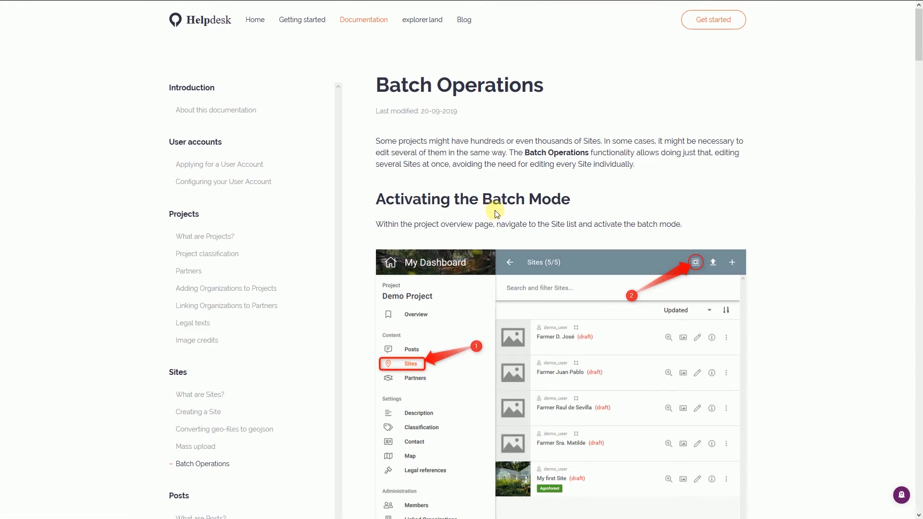
scroll(497, 213, "down", 10)
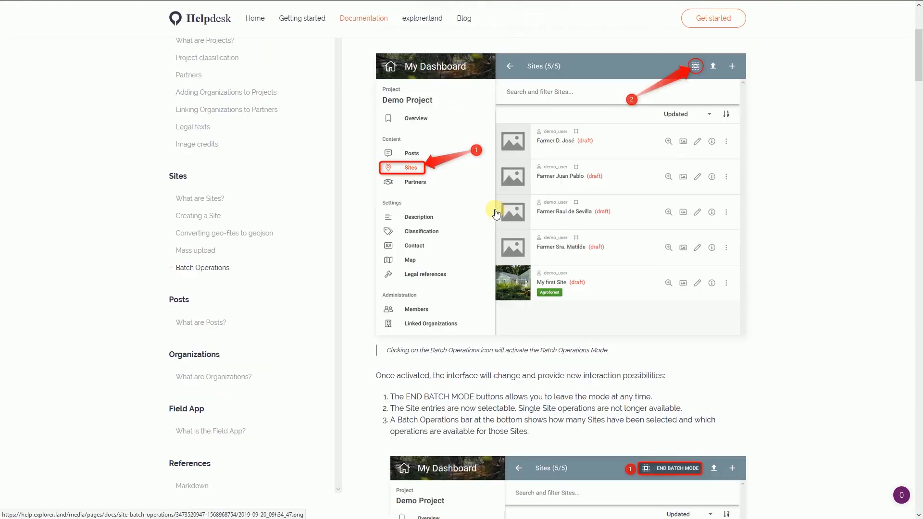
scroll(496, 213, "down", 16)
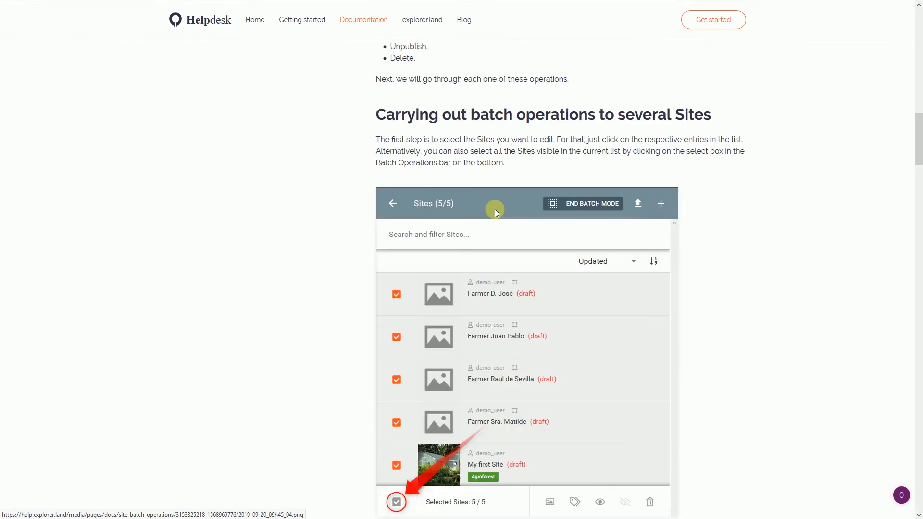
scroll(497, 214, "down", 10)
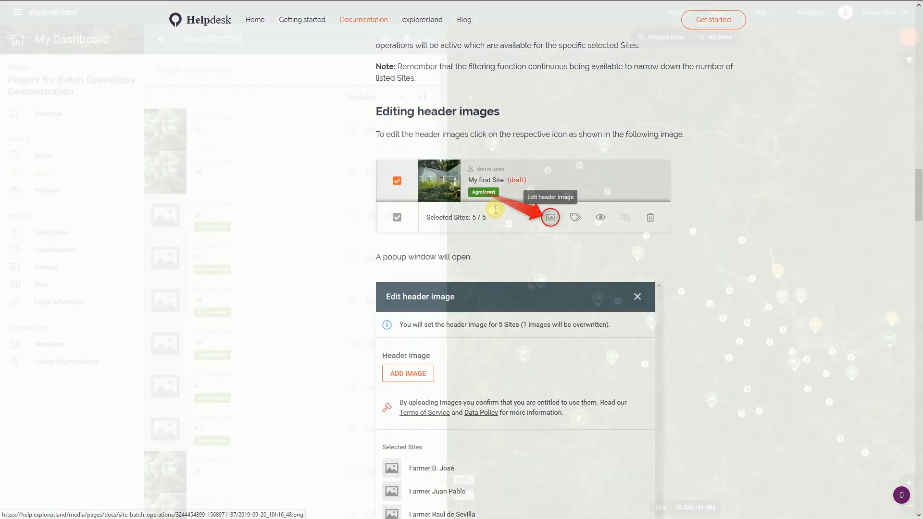